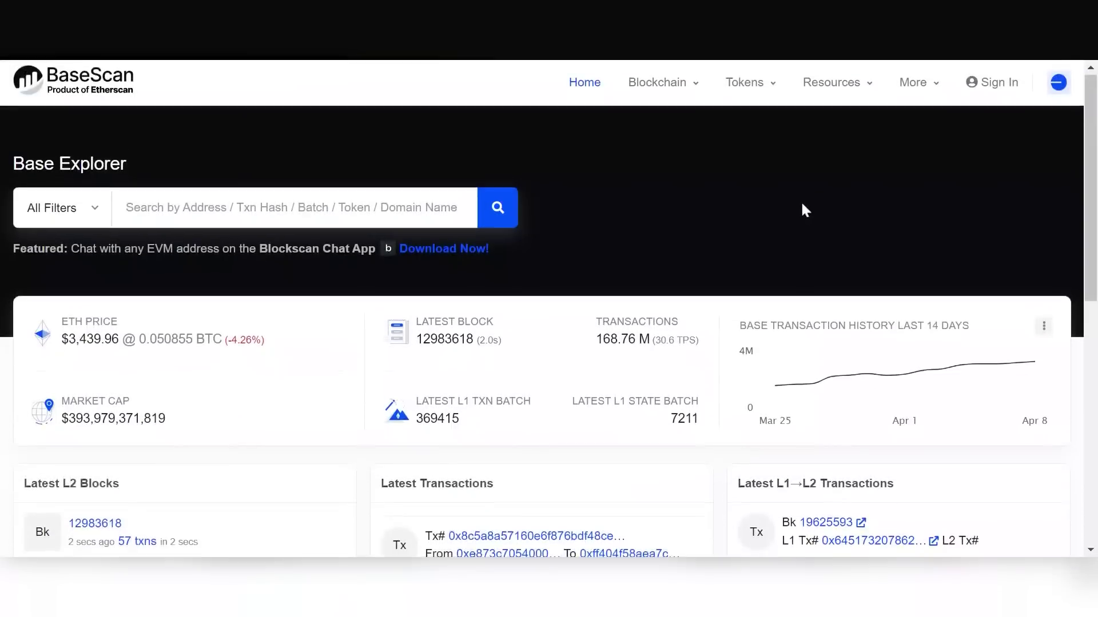
pyautogui.scroll(-5, 800, 200)
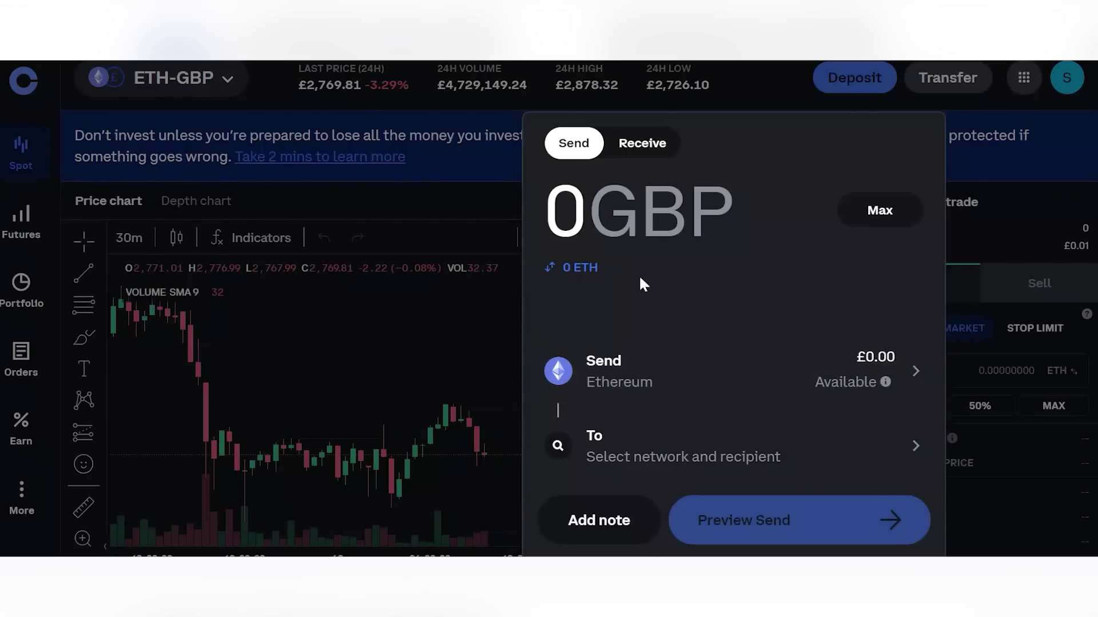
# Open the Select a method list for sending ETH out of Coinbase Advanced.
pyautogui.click(622, 450)
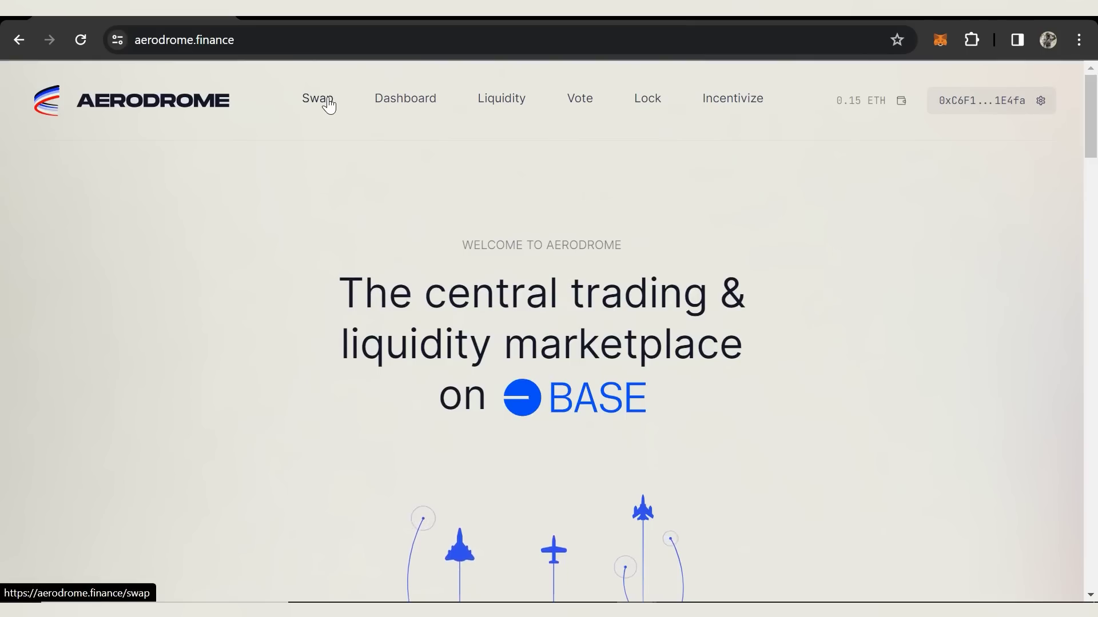
# Set up a Swap of ETH into WETH with an amount of 0.12.
pyautogui.click(318, 99)
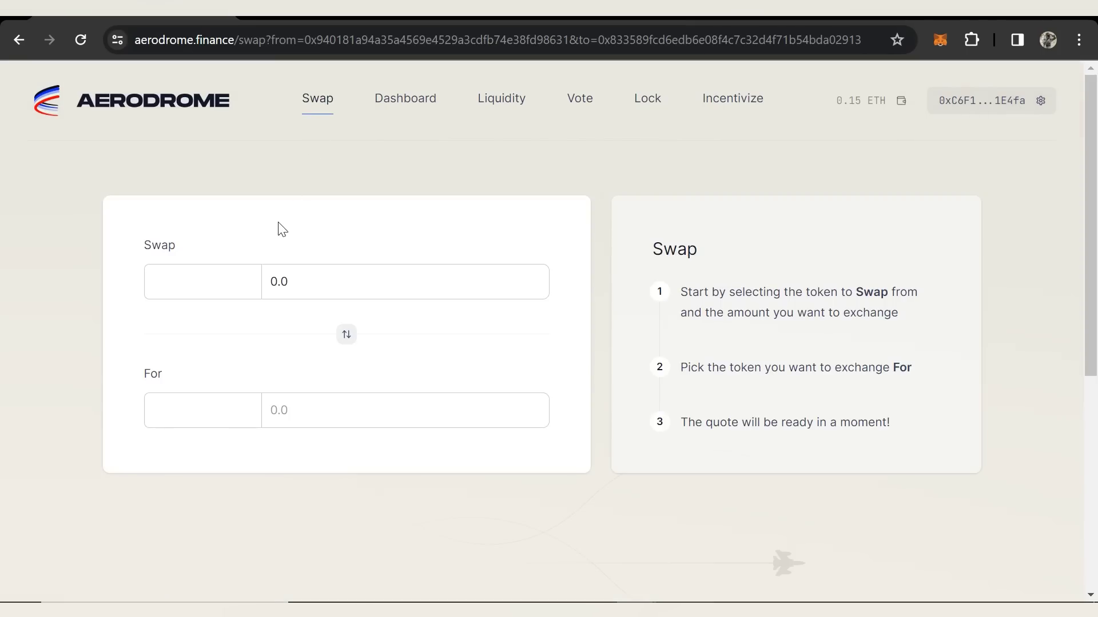
pyautogui.click(224, 289)
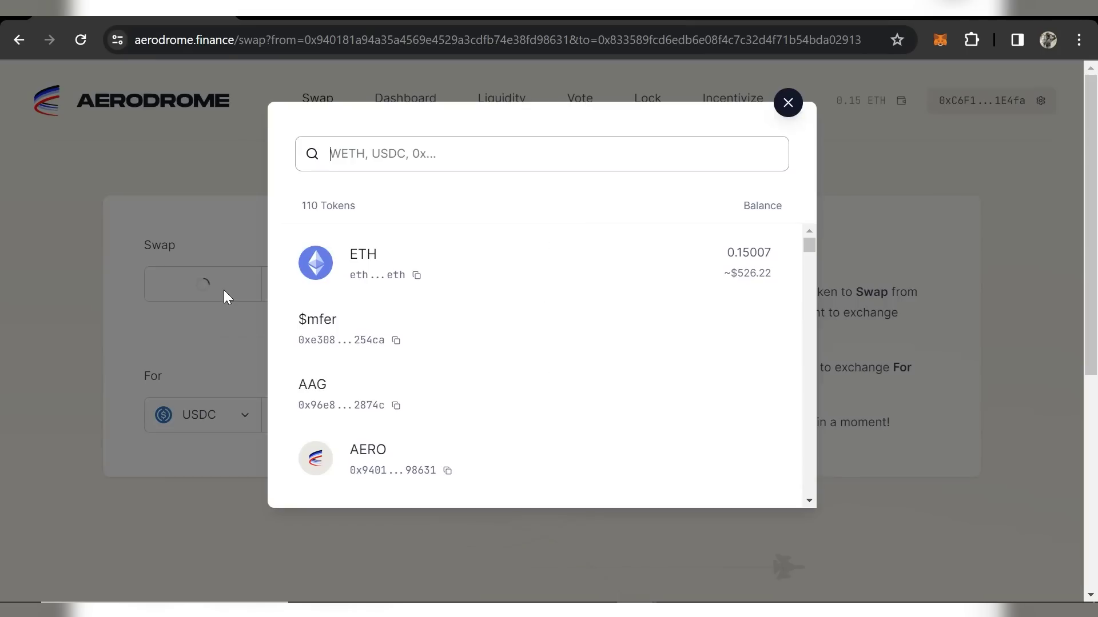
pyautogui.click(359, 279)
pyautogui.click(240, 419)
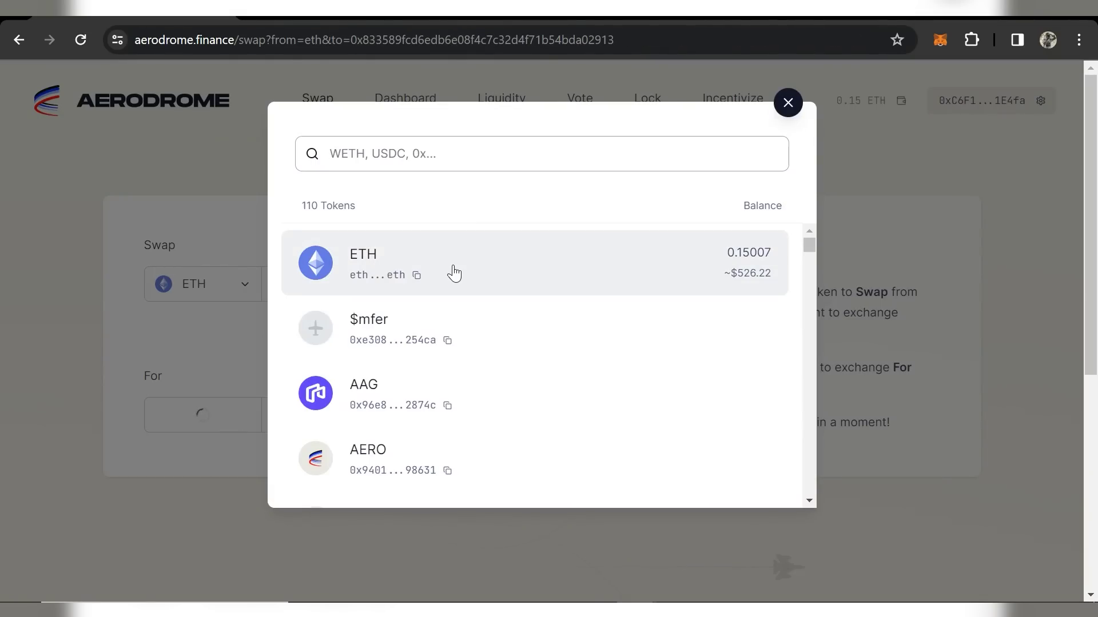
pyautogui.write('weth')
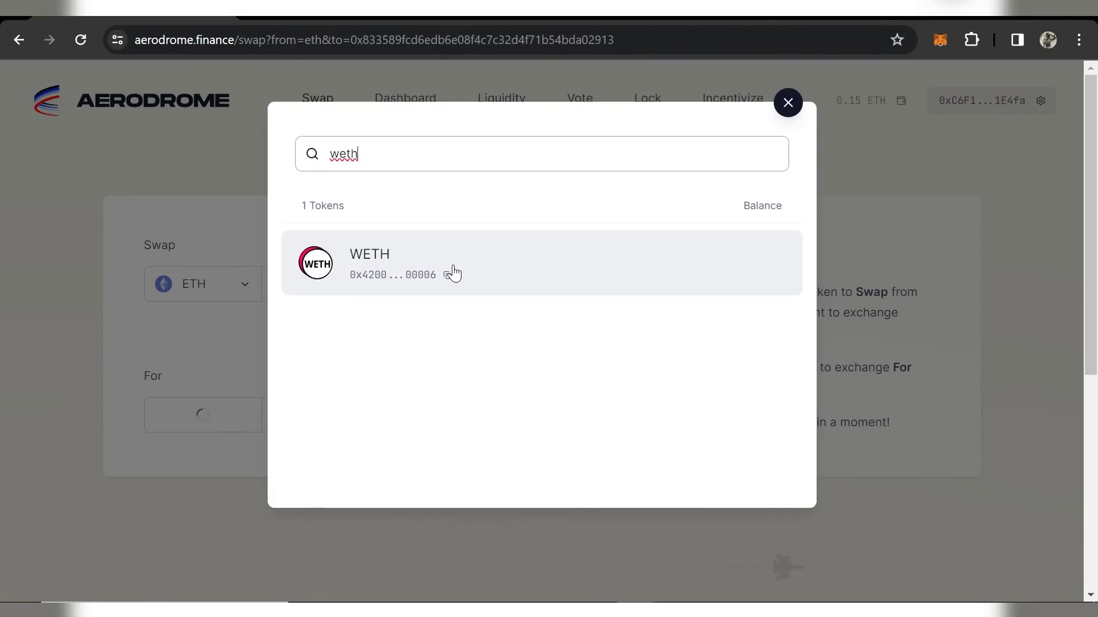
pyautogui.click(453, 274)
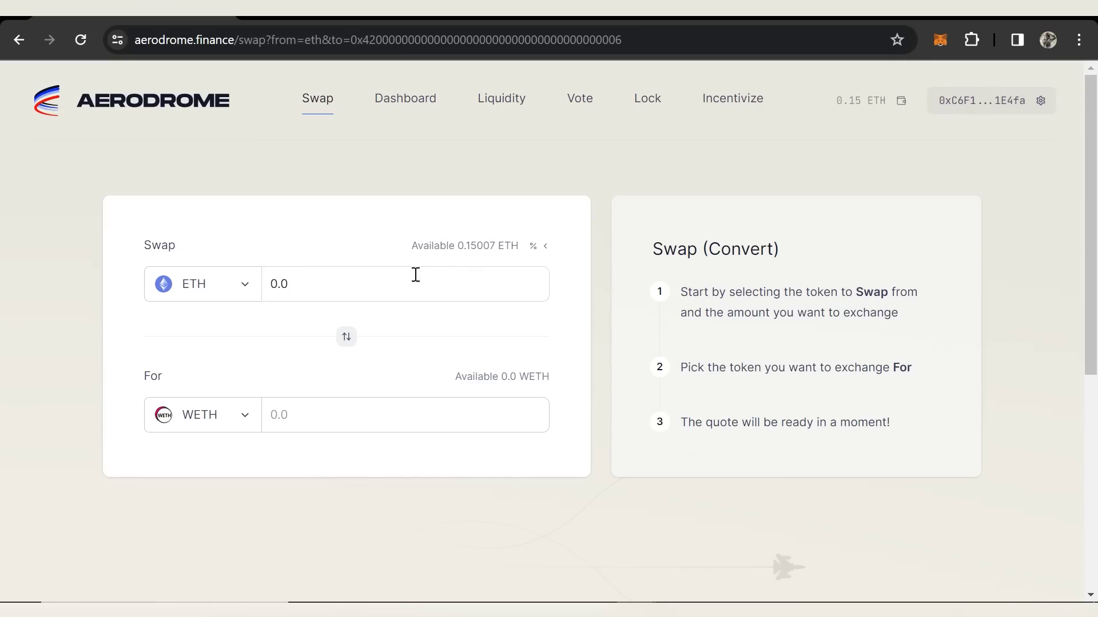
pyautogui.click(303, 286)
pyautogui.write('0.12')
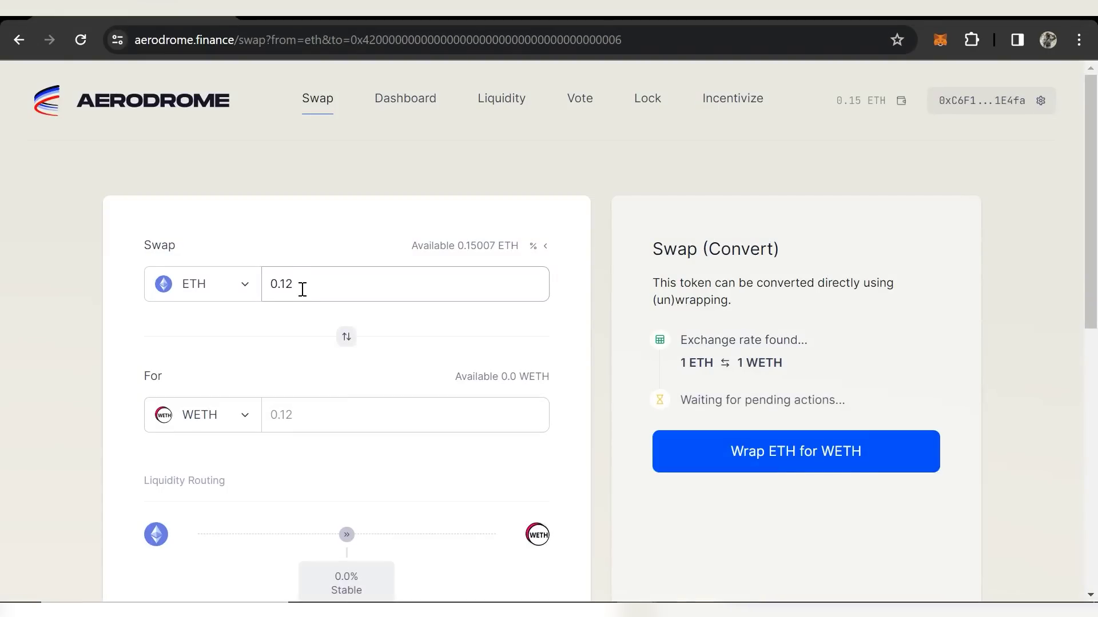
pyautogui.scroll(-2, 303, 291)
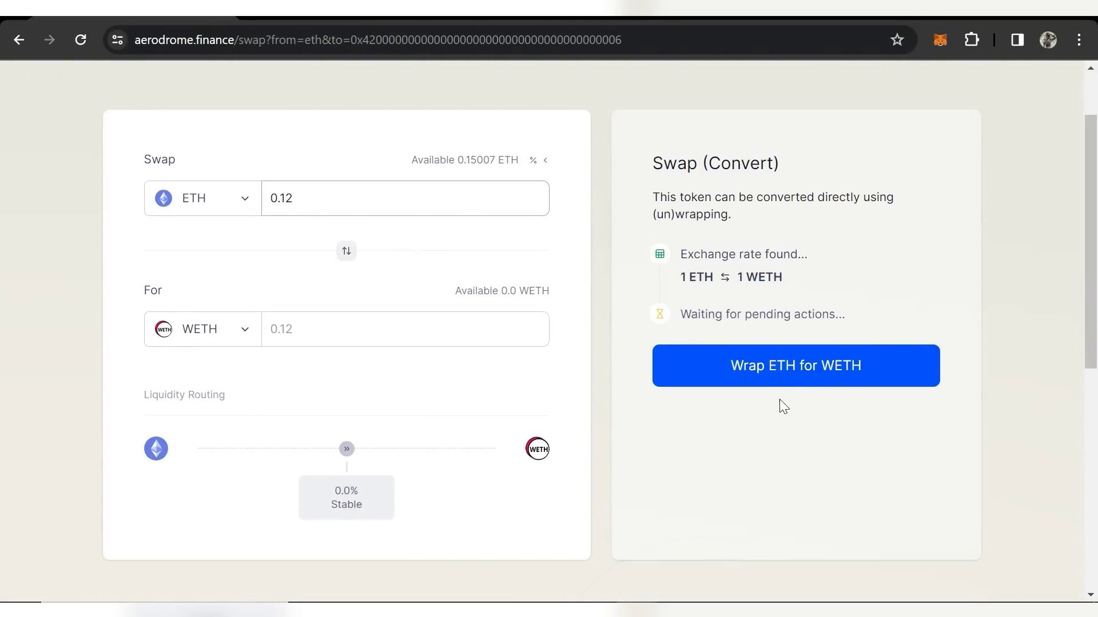
# Wrap the 0.12 ETH into WETH and confirm the deposit in MetaMask.
pyautogui.click(777, 381)
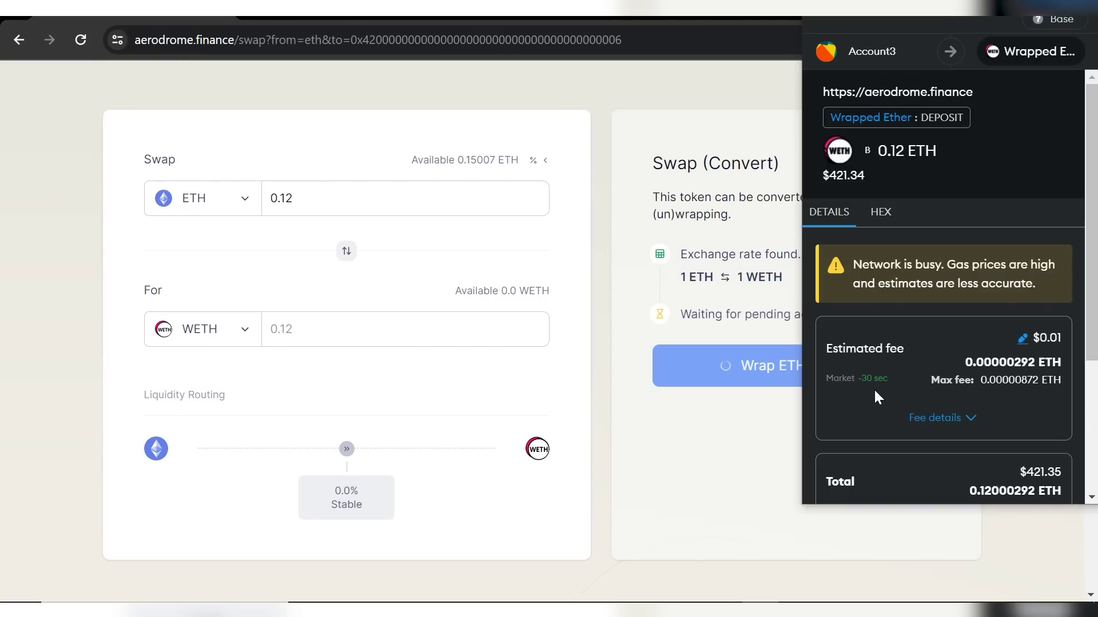
pyautogui.scroll(-4, 875, 392)
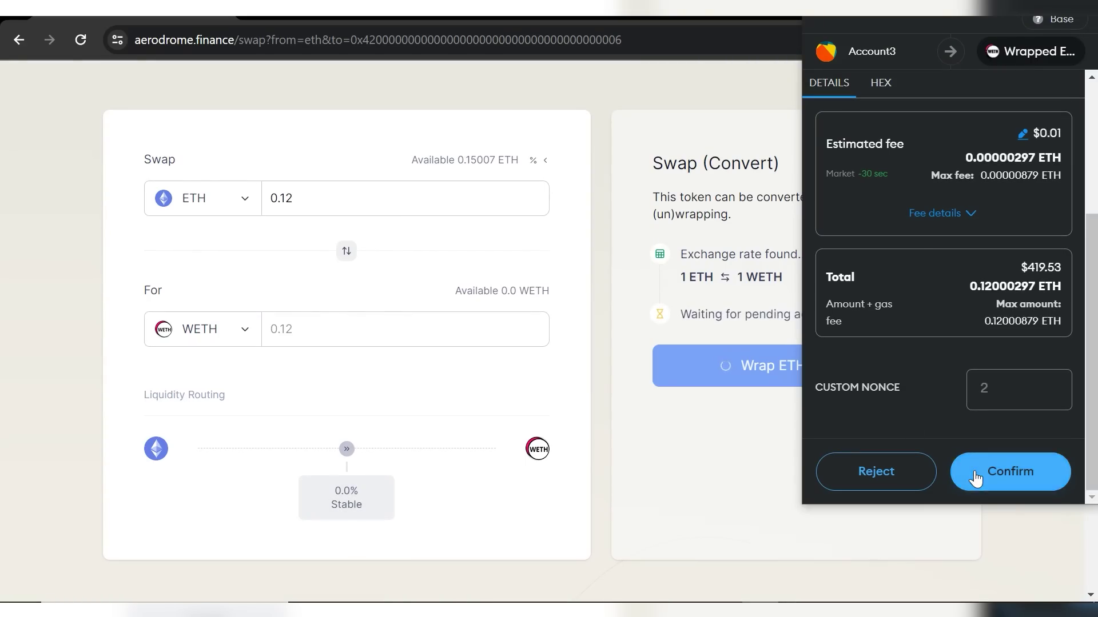
pyautogui.click(974, 474)
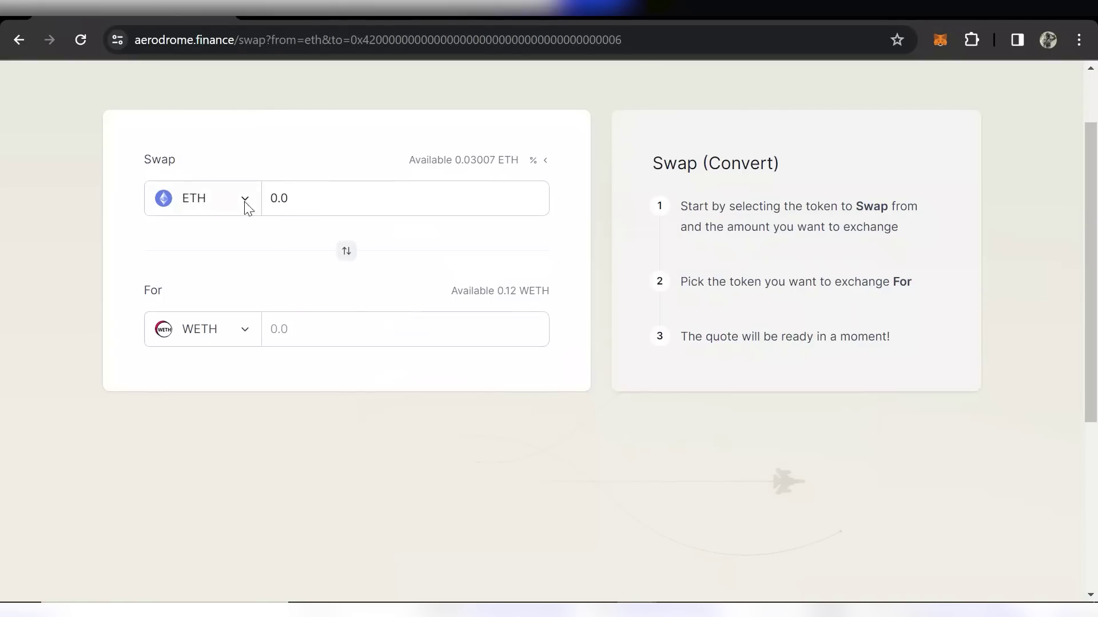
# Change the swap pair to WETH as source and wstETH as target.
pyautogui.click(245, 201)
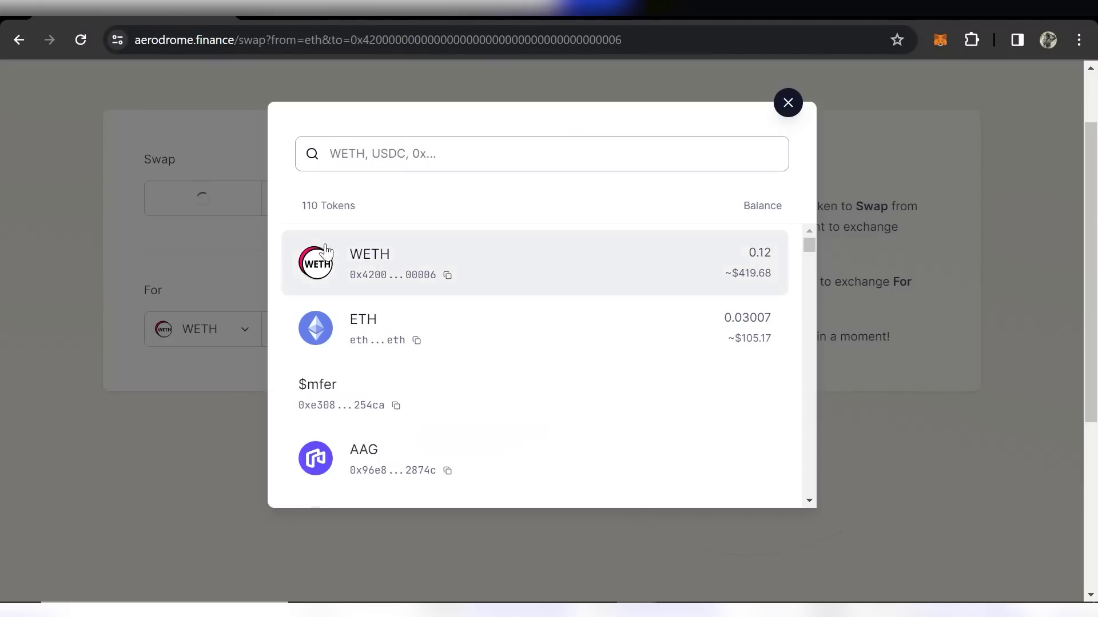
pyautogui.click(295, 263)
pyautogui.click(247, 330)
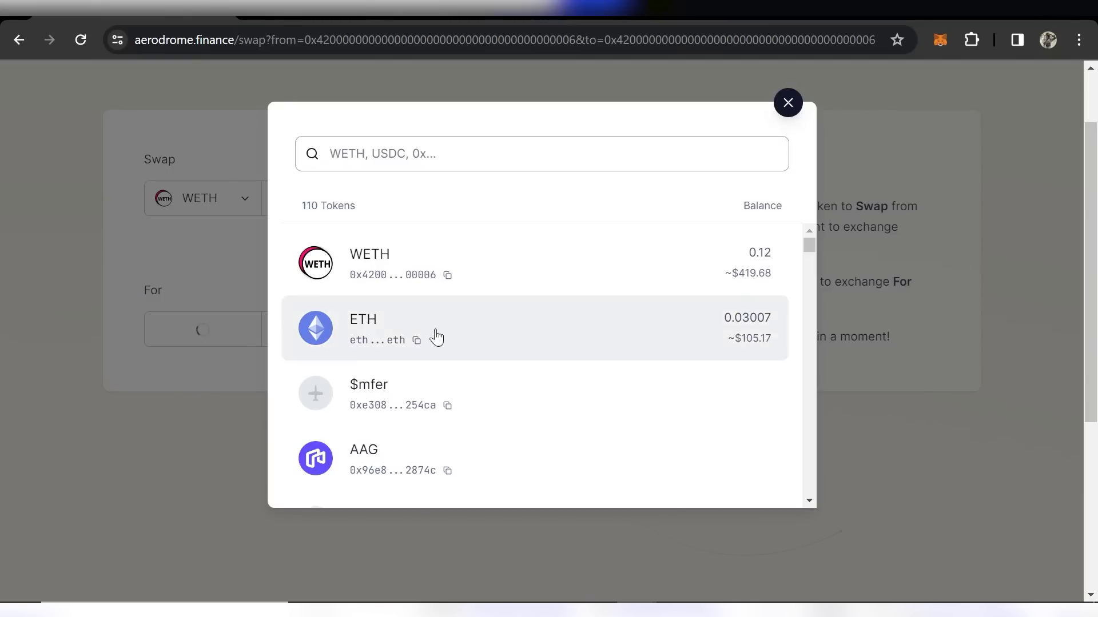
pyautogui.moveTo(809, 246); pyautogui.dragTo(806, 495)
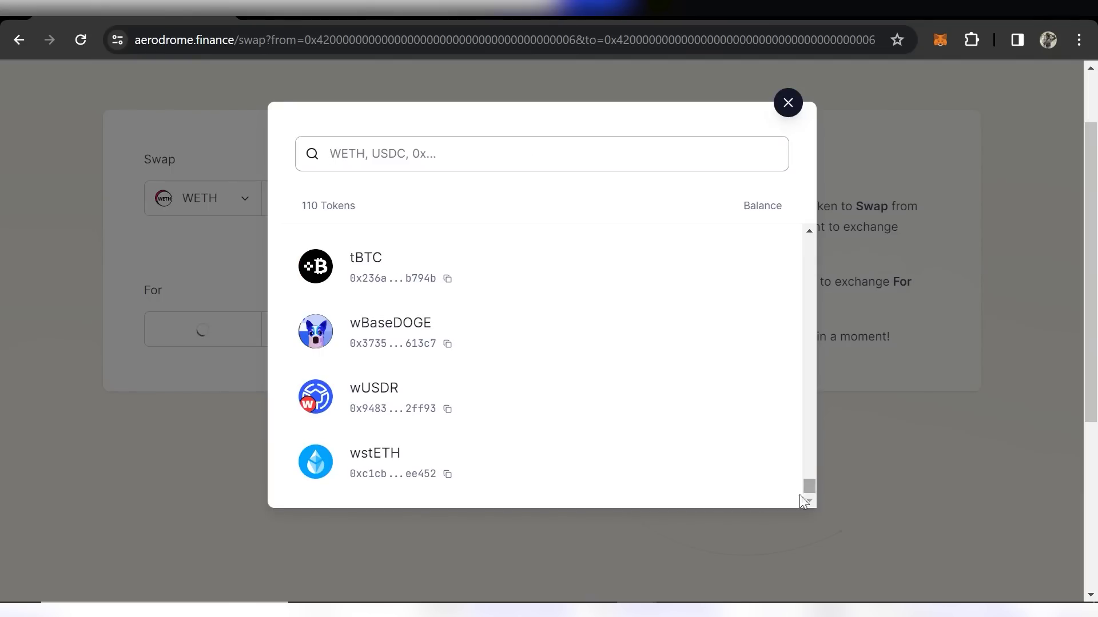
pyautogui.click(364, 462)
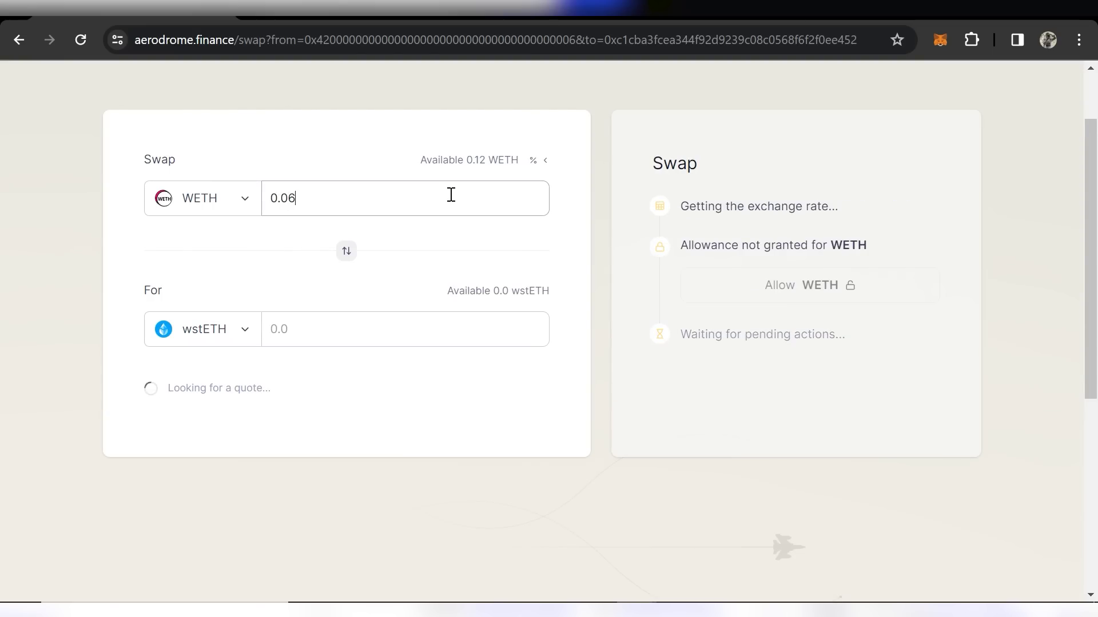
# Set the swap's slippage tolerance to 0.5%.
pyautogui.click(835, 266)
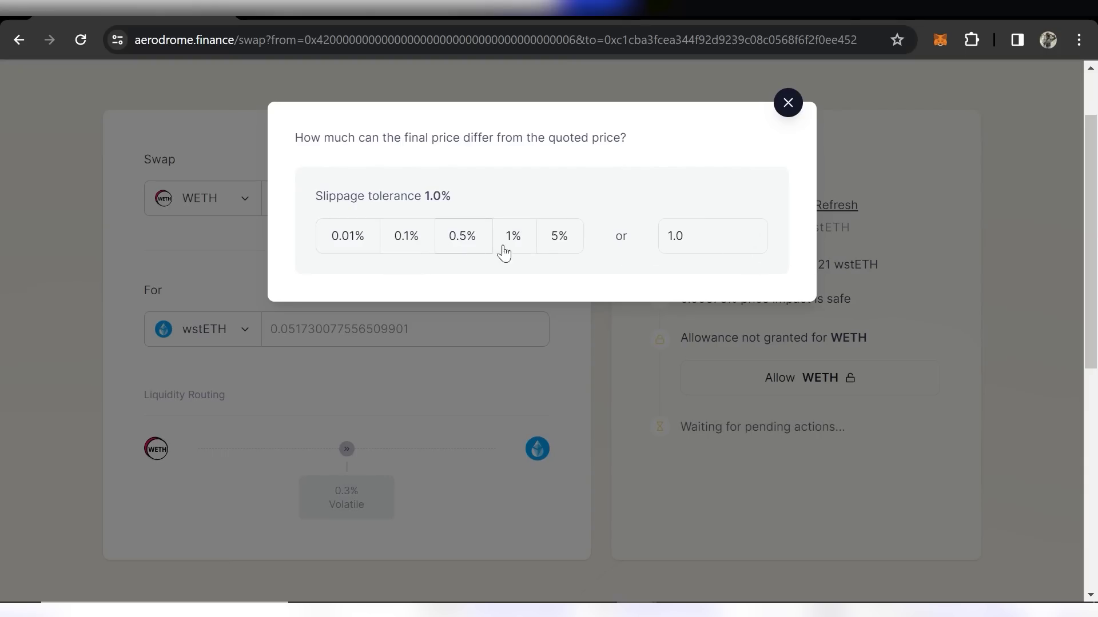
pyautogui.click(472, 250)
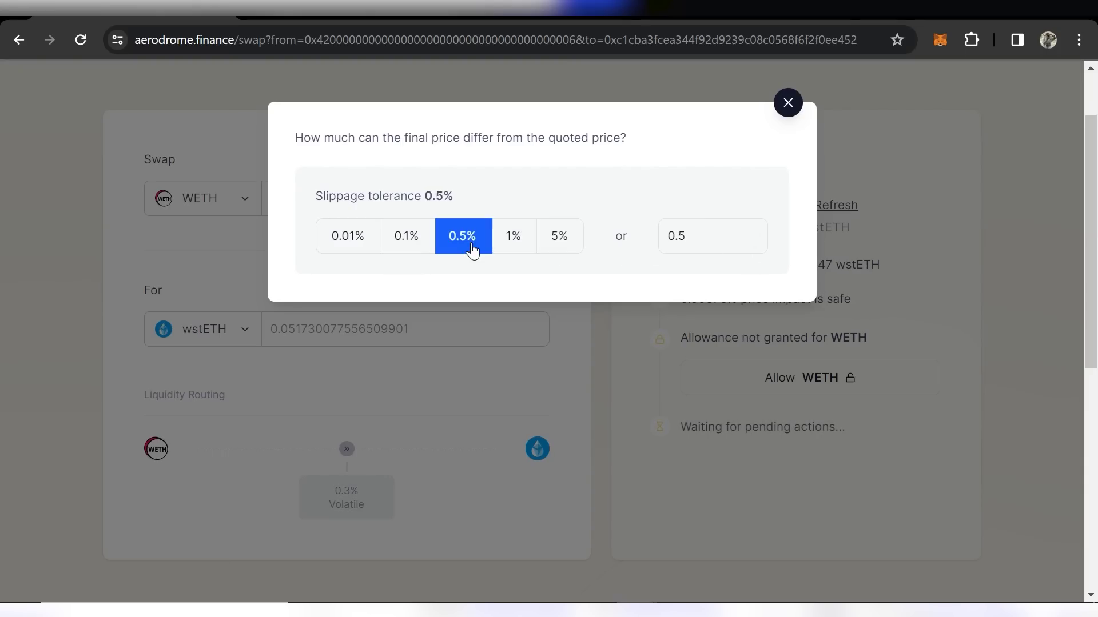
pyautogui.click(788, 104)
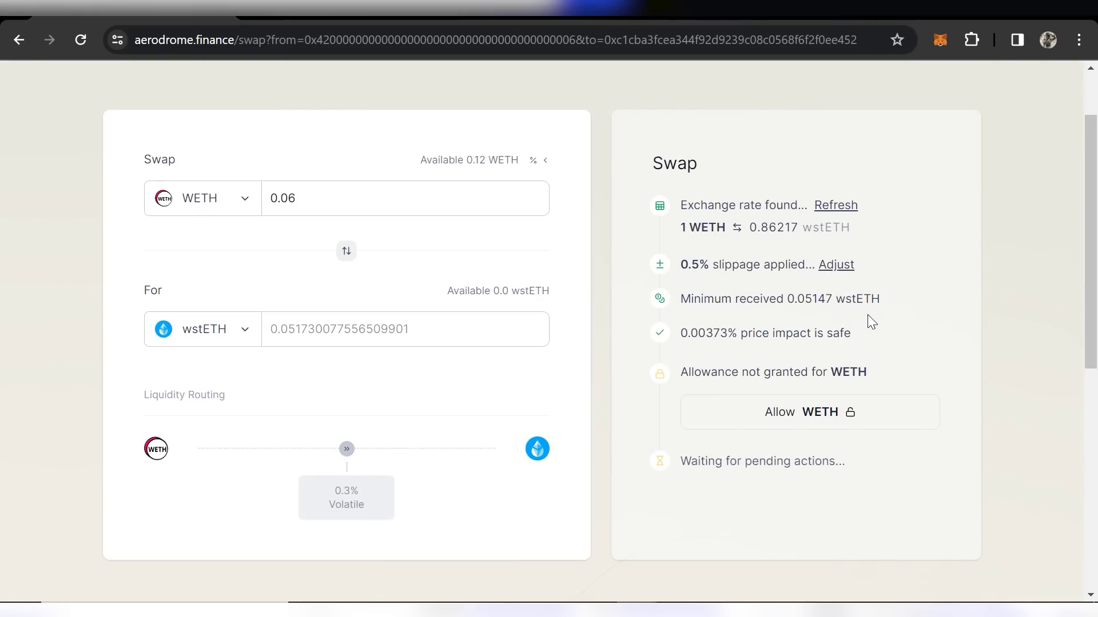
# Request WETH spending approval and accept the 0.06 WETH cap in MetaMask.
pyautogui.click(836, 422)
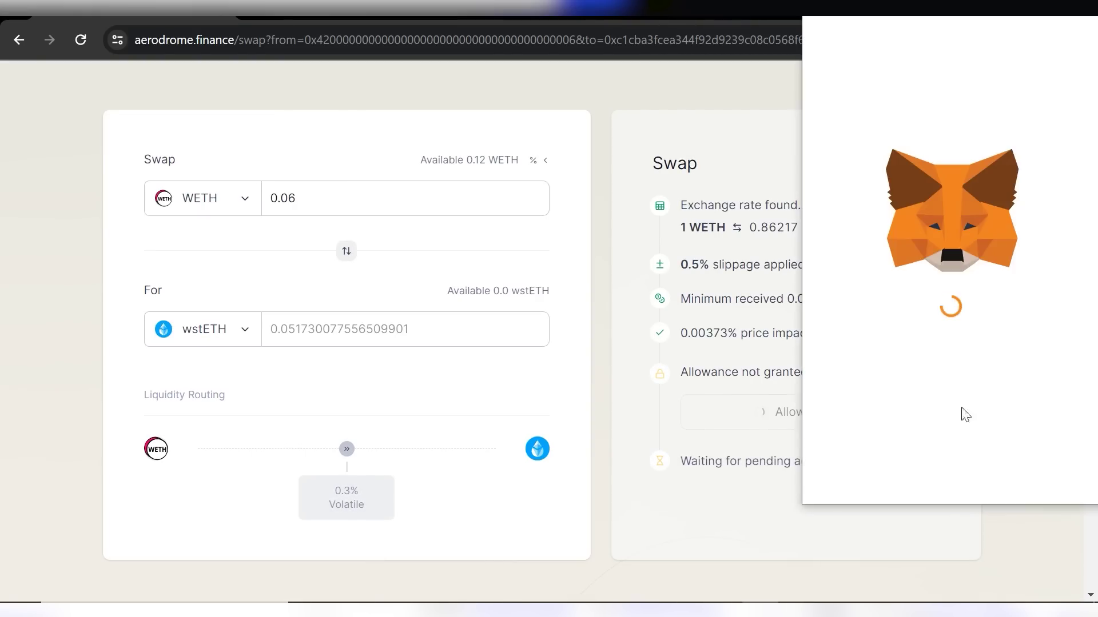
pyautogui.scroll(-2, 1005, 410)
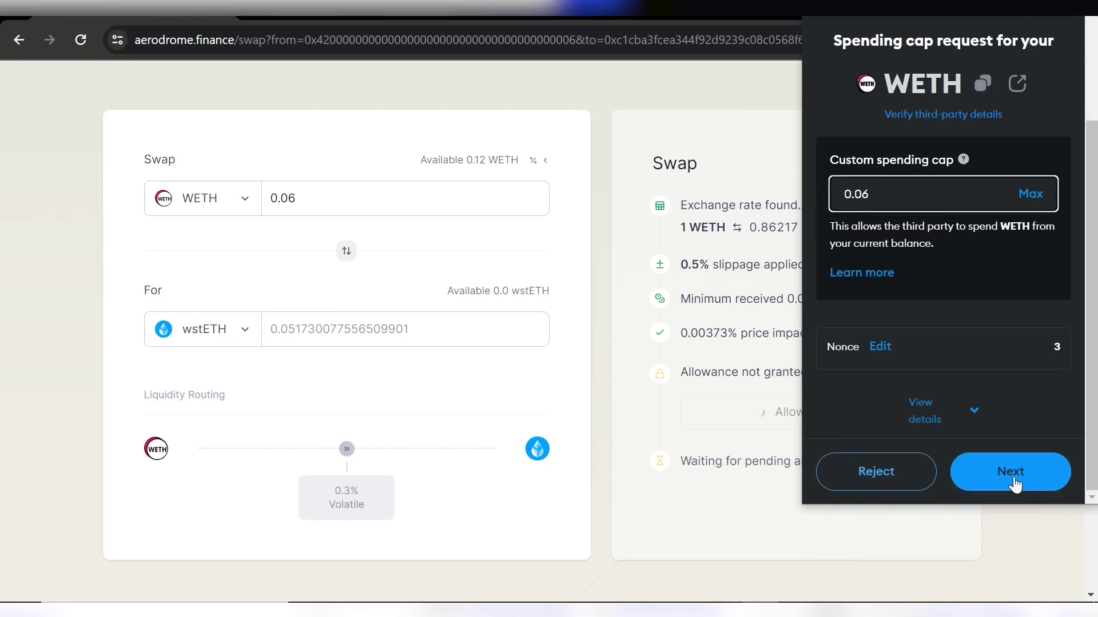
pyautogui.click(1015, 485)
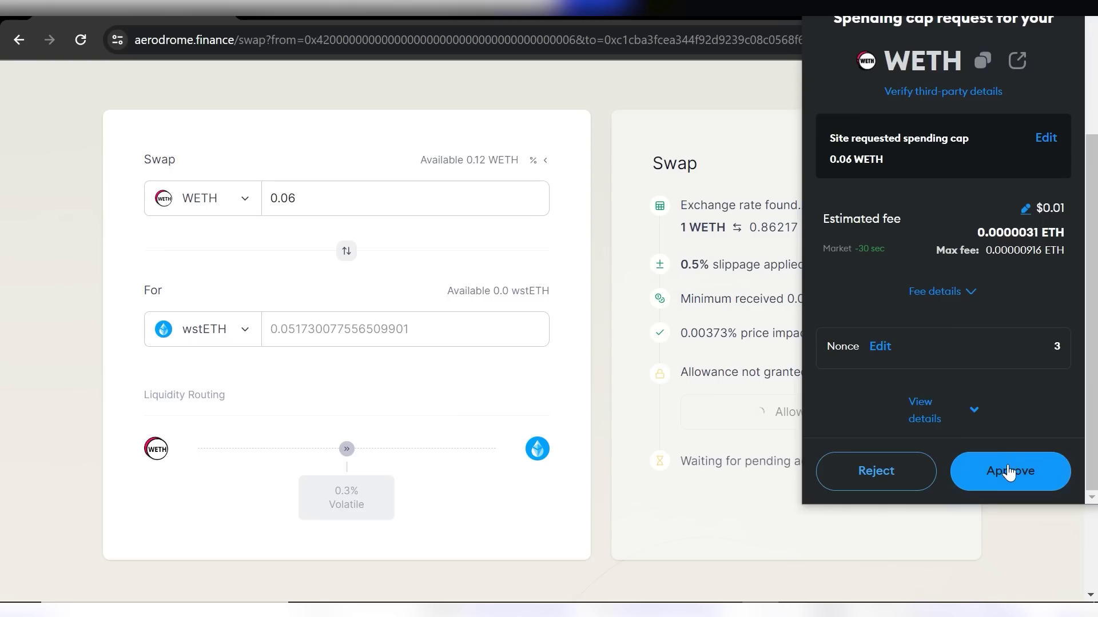
# Approve the 0.06 WETH spending cap in MetaMask.
pyautogui.click(997, 464)
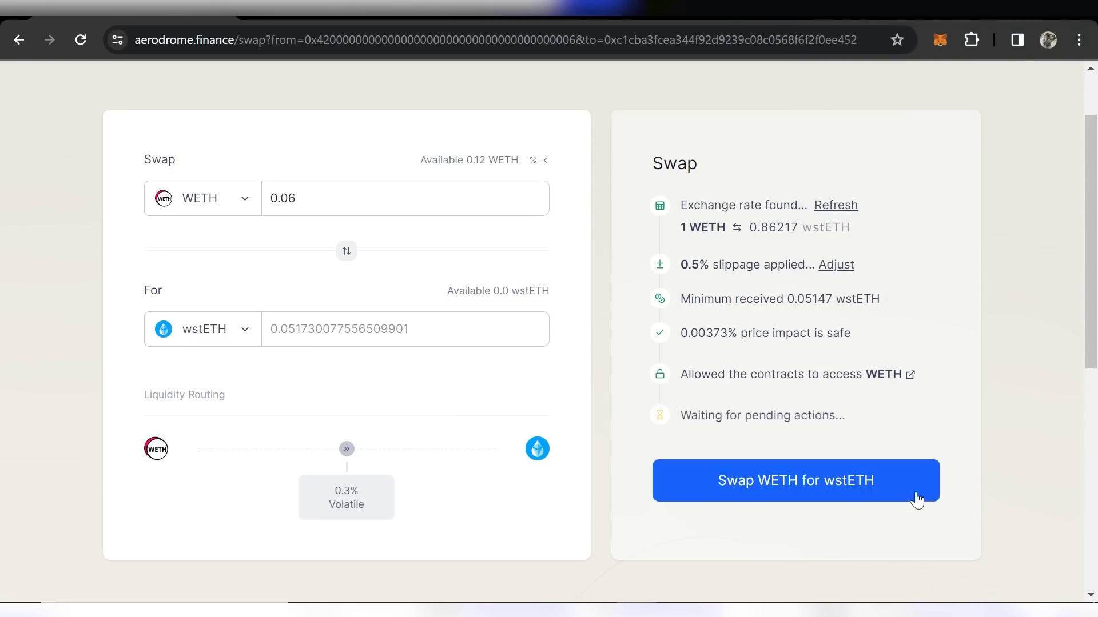
# Swap 0.06 WETH for wstETH and confirm the transaction in MetaMask.
pyautogui.click(840, 488)
pyautogui.click(1039, 471)
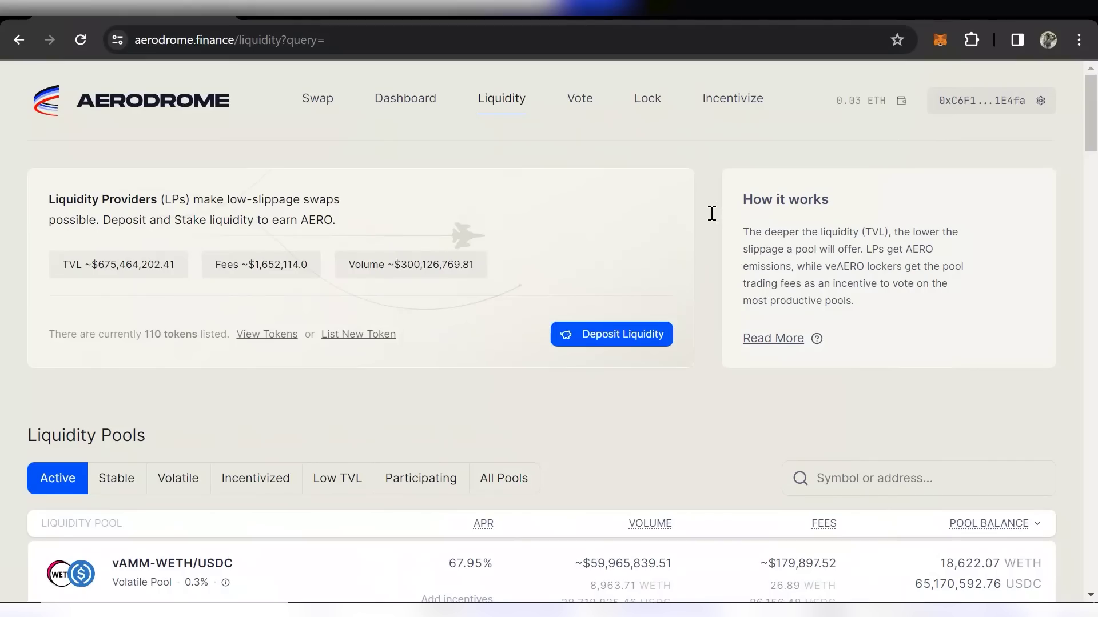
# Locate the vAMM-WETH/wstETH pool in the list and open its deposit form.
pyautogui.scroll(-1, 710, 214)
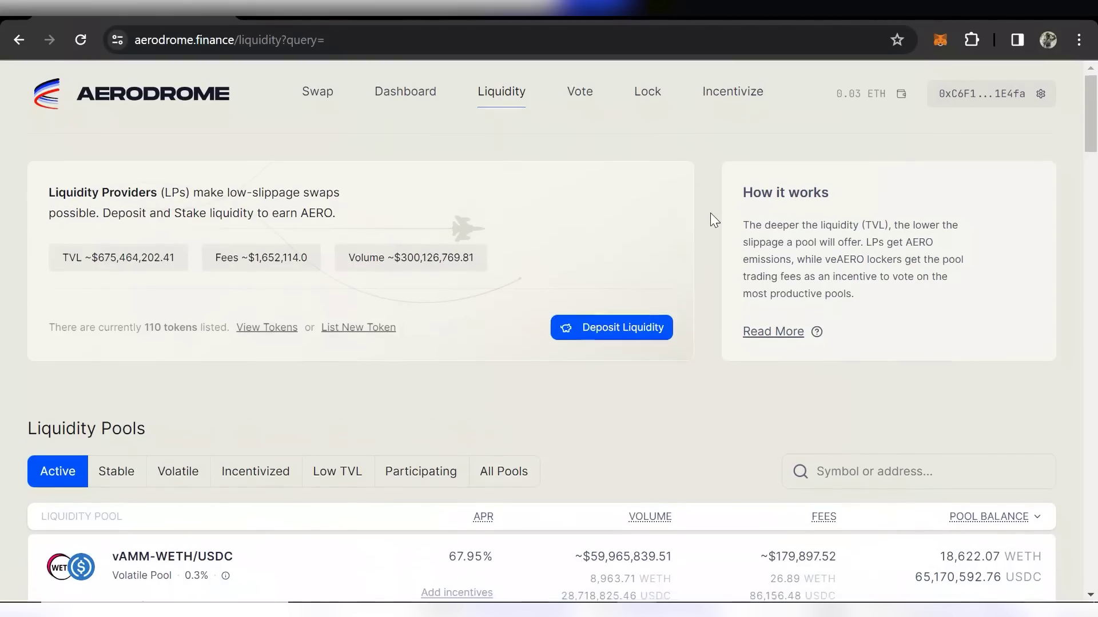
pyautogui.scroll(-1, 711, 214)
pyautogui.scroll(-3, 710, 215)
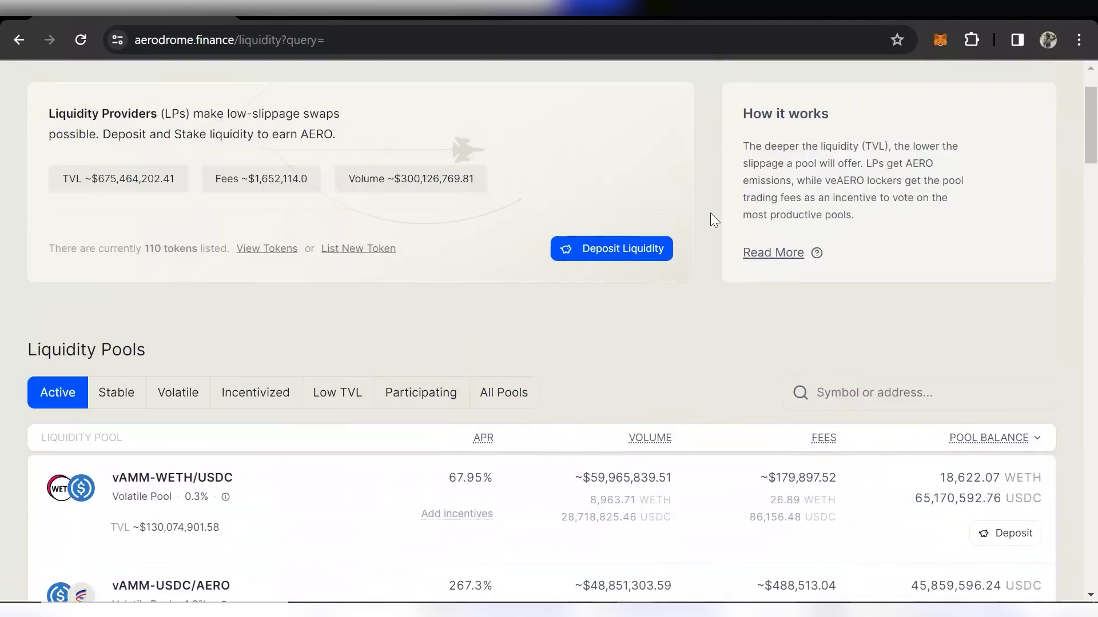
pyautogui.scroll(-5, 711, 217)
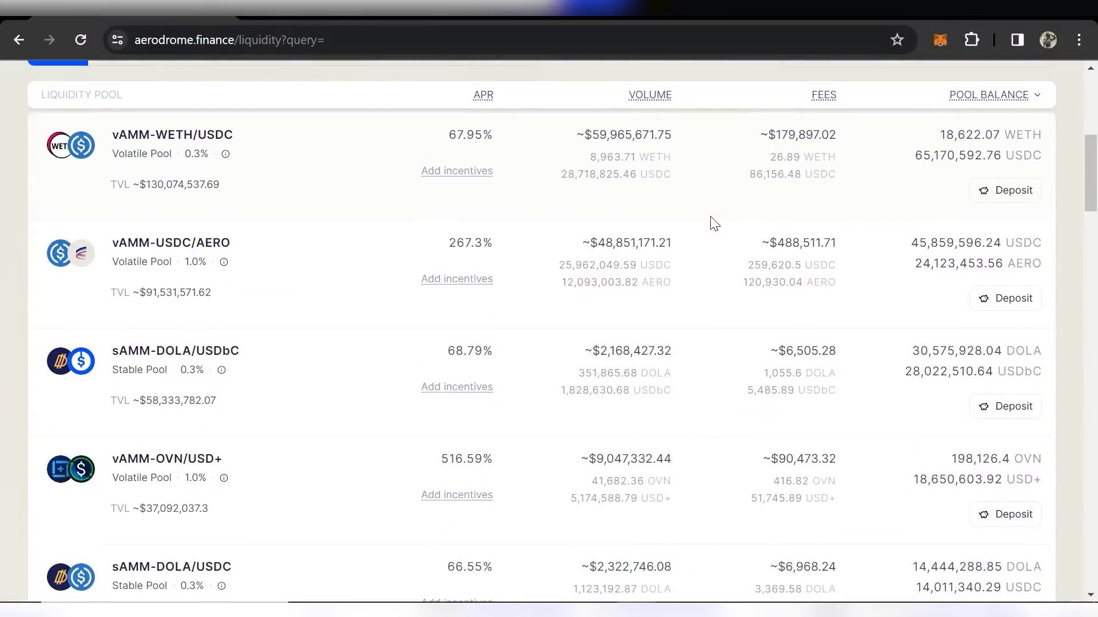
pyautogui.scroll(2, 714, 223)
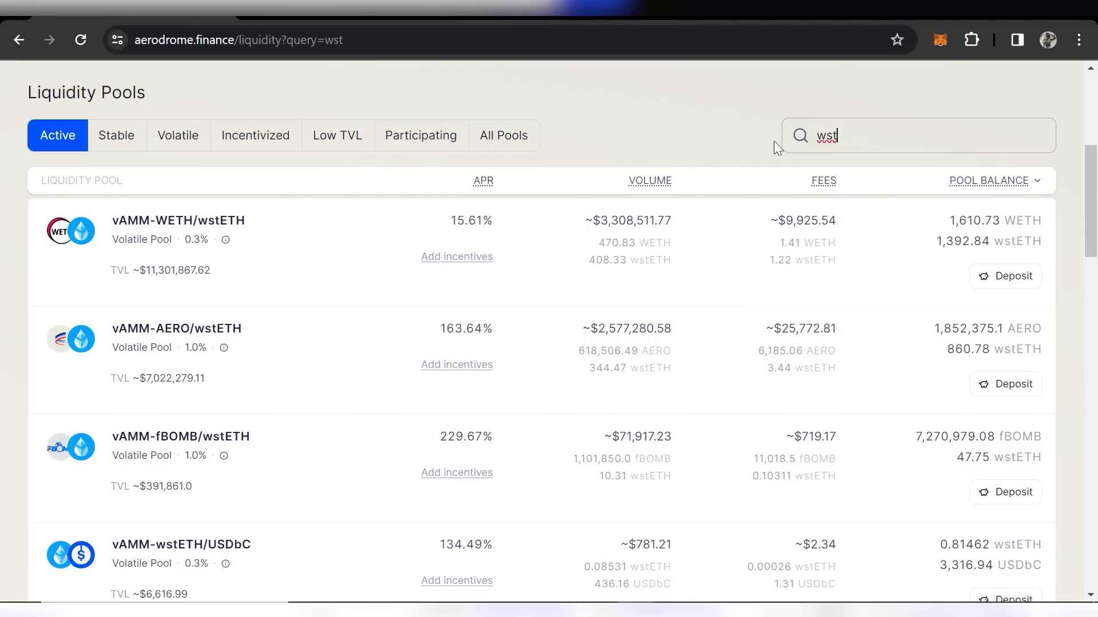
pyautogui.click(226, 236)
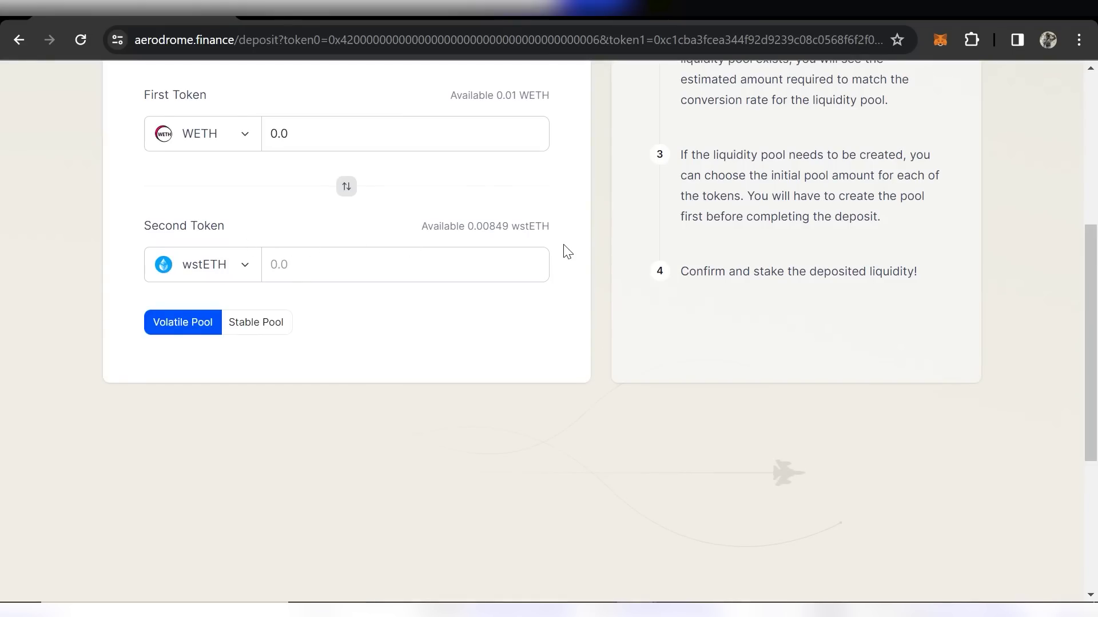
# Allow contract access to WETH, approving a 0.05 WETH spending cap for the deposit.
pyautogui.scroll(3, 570, 252)
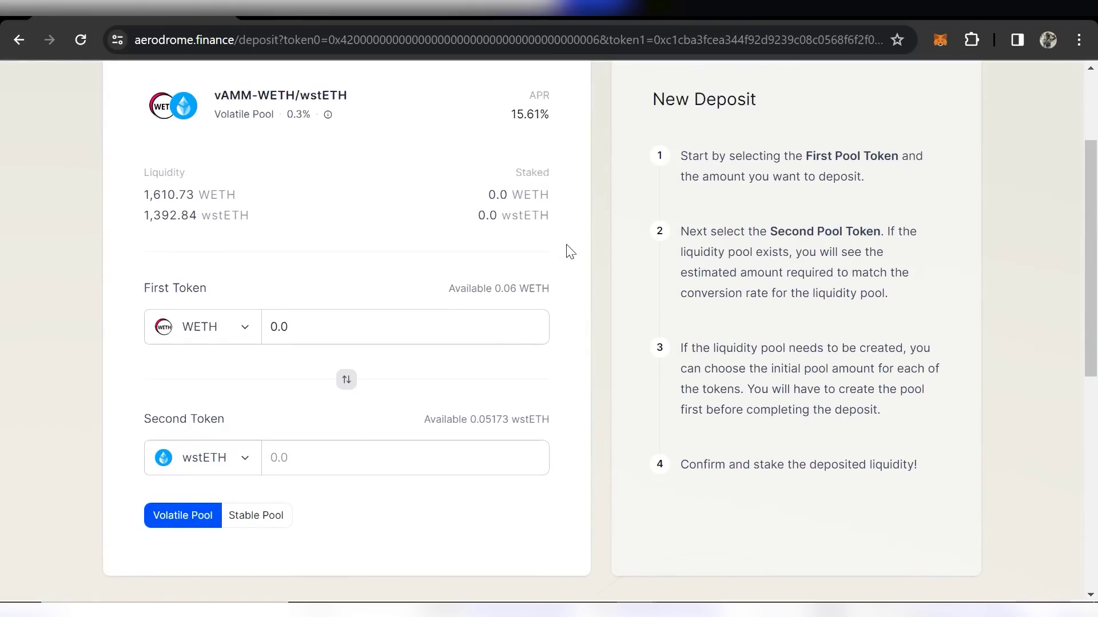
pyautogui.scroll(2, 570, 251)
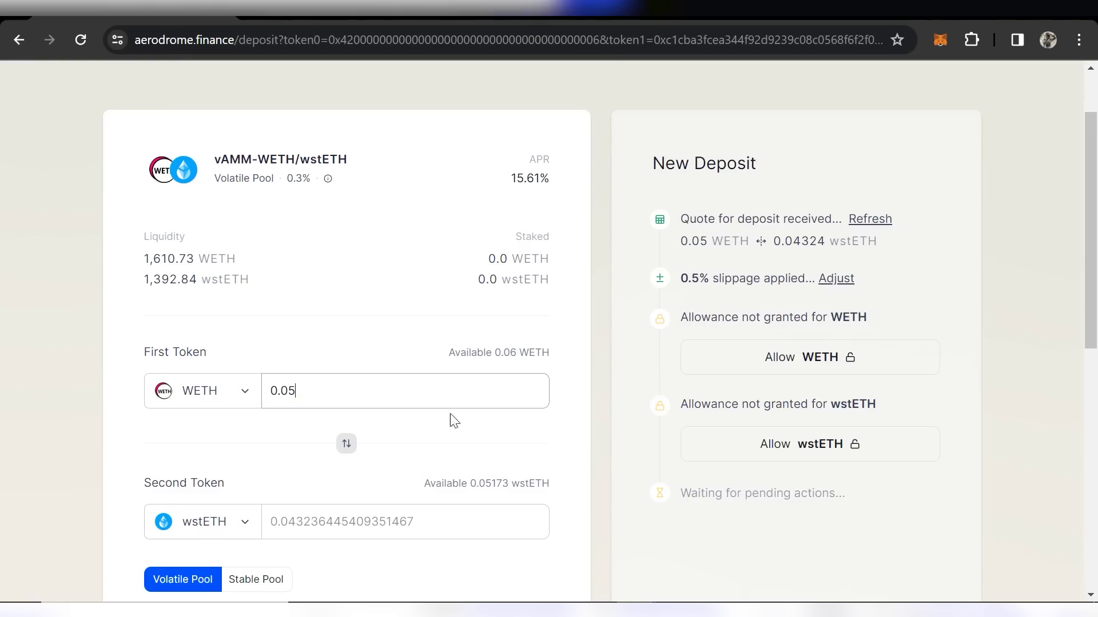
pyautogui.click(907, 365)
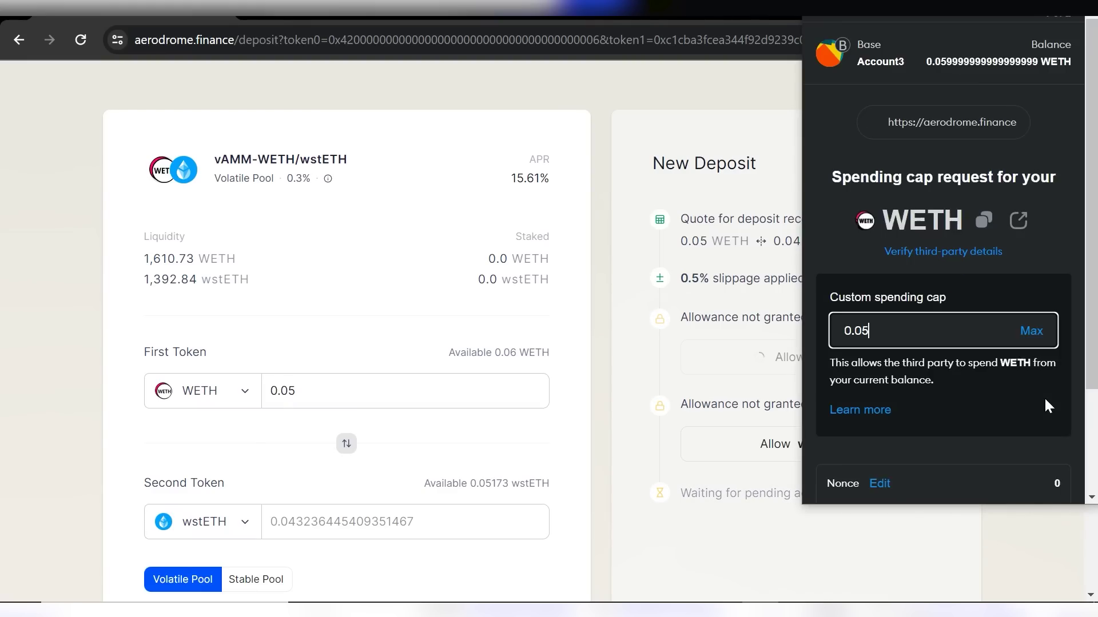
pyautogui.scroll(-3, 1046, 402)
pyautogui.click(1013, 466)
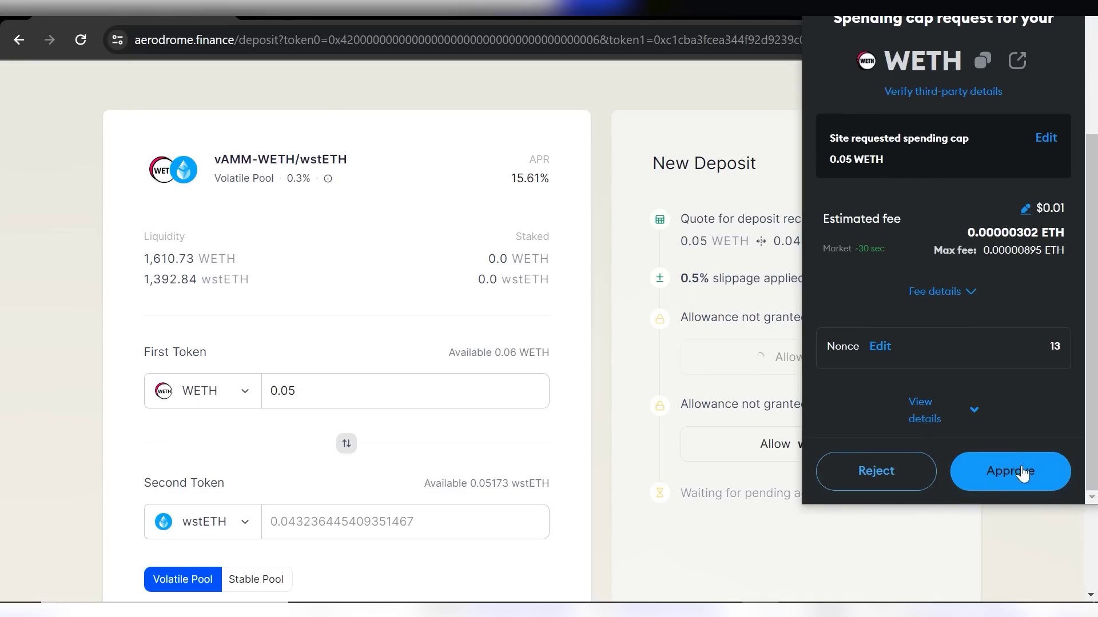
pyautogui.click(1021, 471)
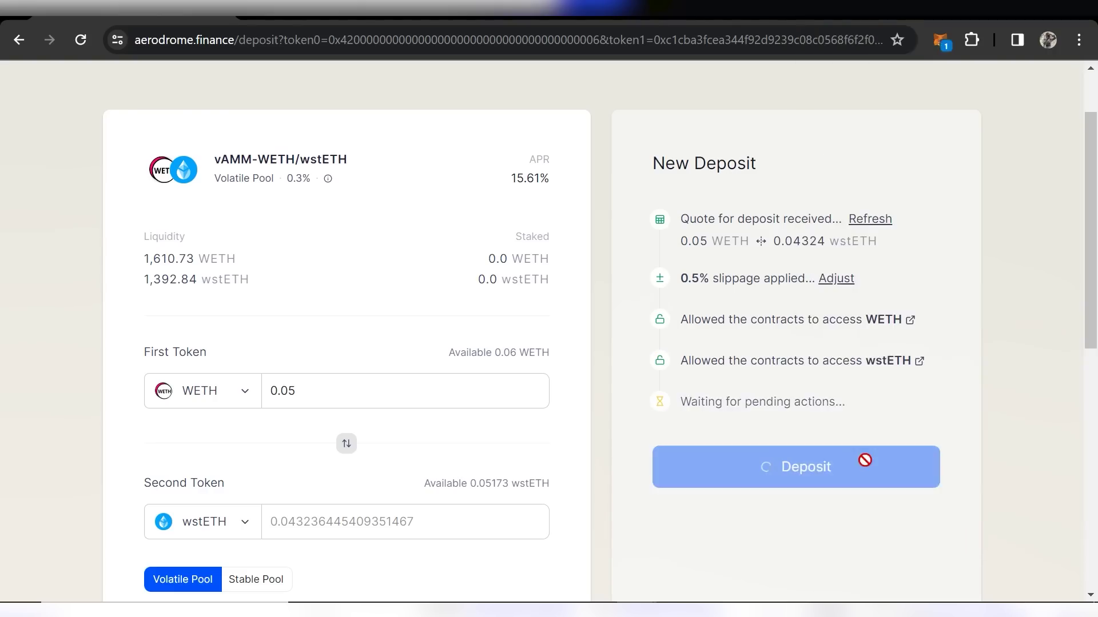
# Confirm the 0.05 WETH / 0.04324 wstETH deposit and stake it.
pyautogui.click(1005, 472)
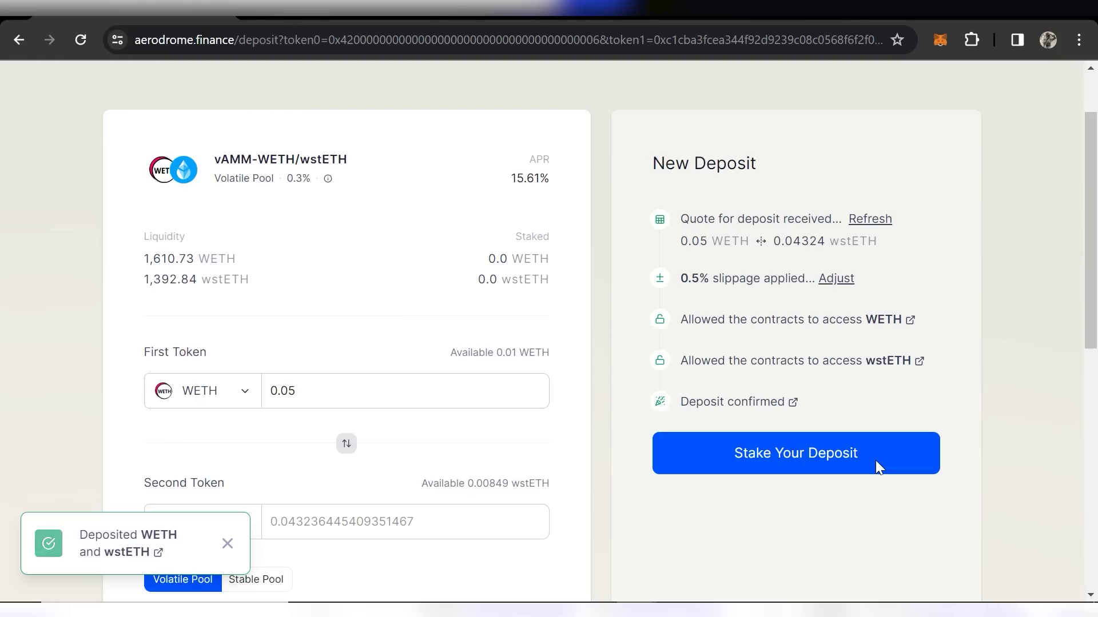
pyautogui.click(878, 457)
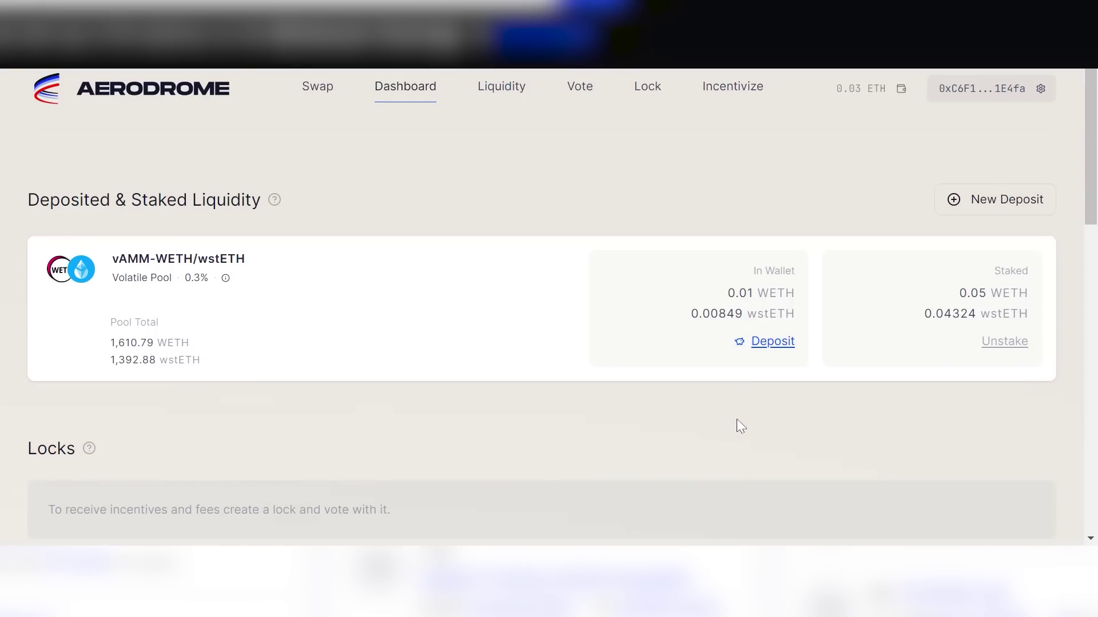
pyautogui.scroll(-1, 769, 413)
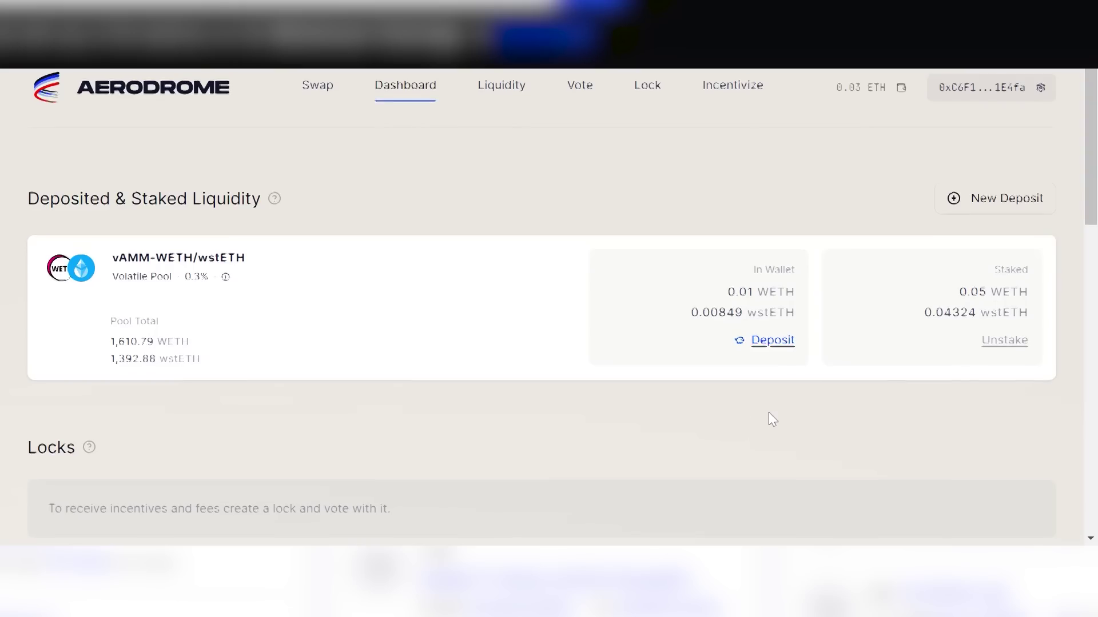
pyautogui.scroll(-4, 769, 413)
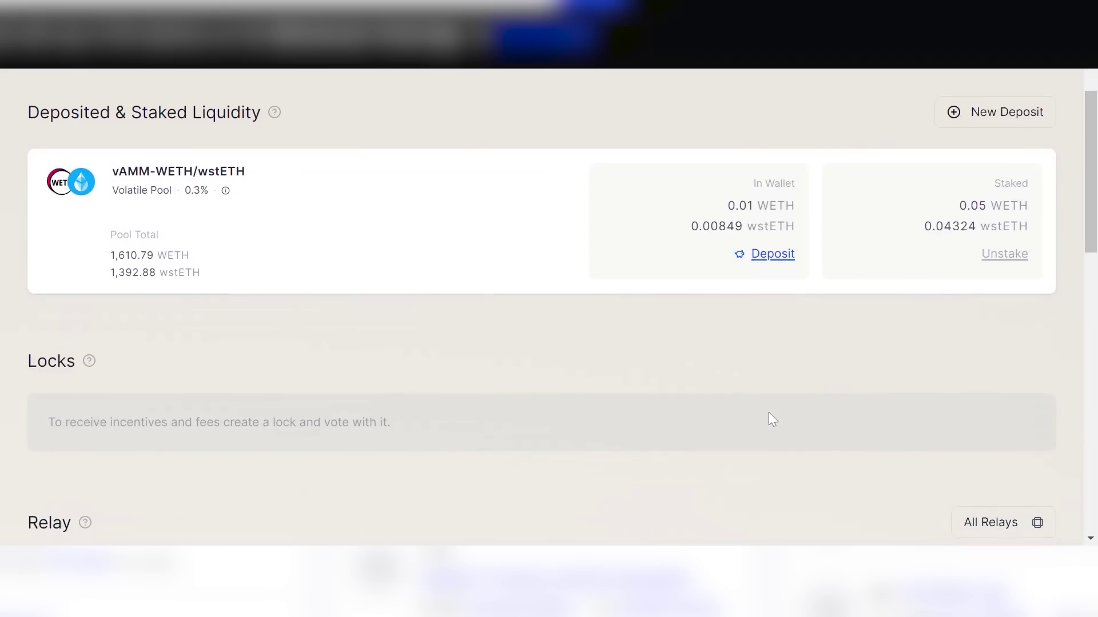
pyautogui.scroll(-7, 769, 413)
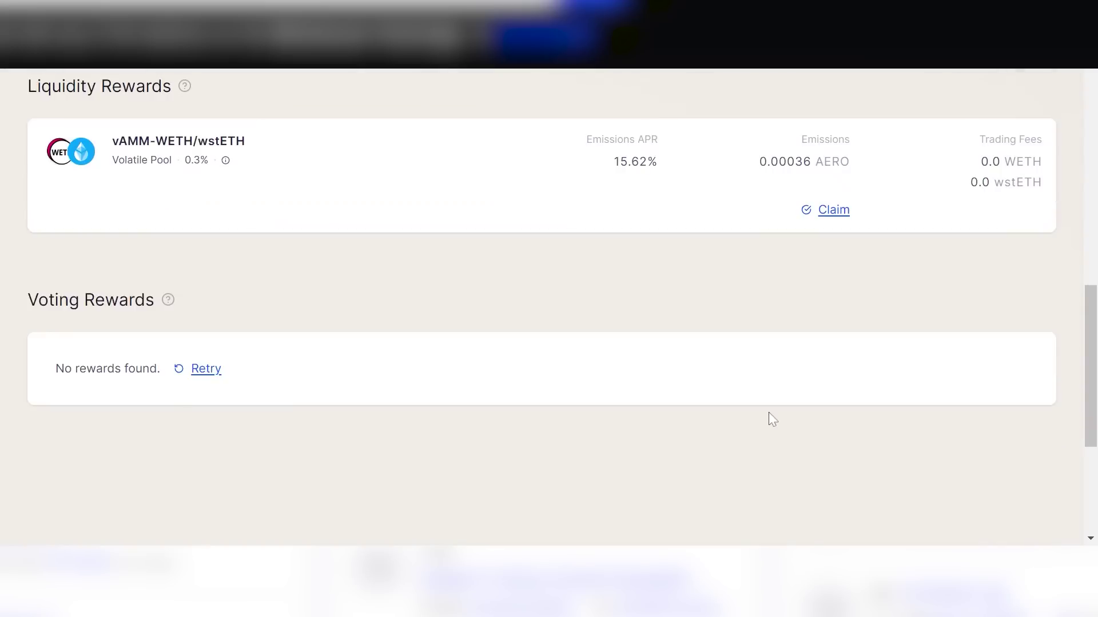
pyautogui.scroll(8, 768, 413)
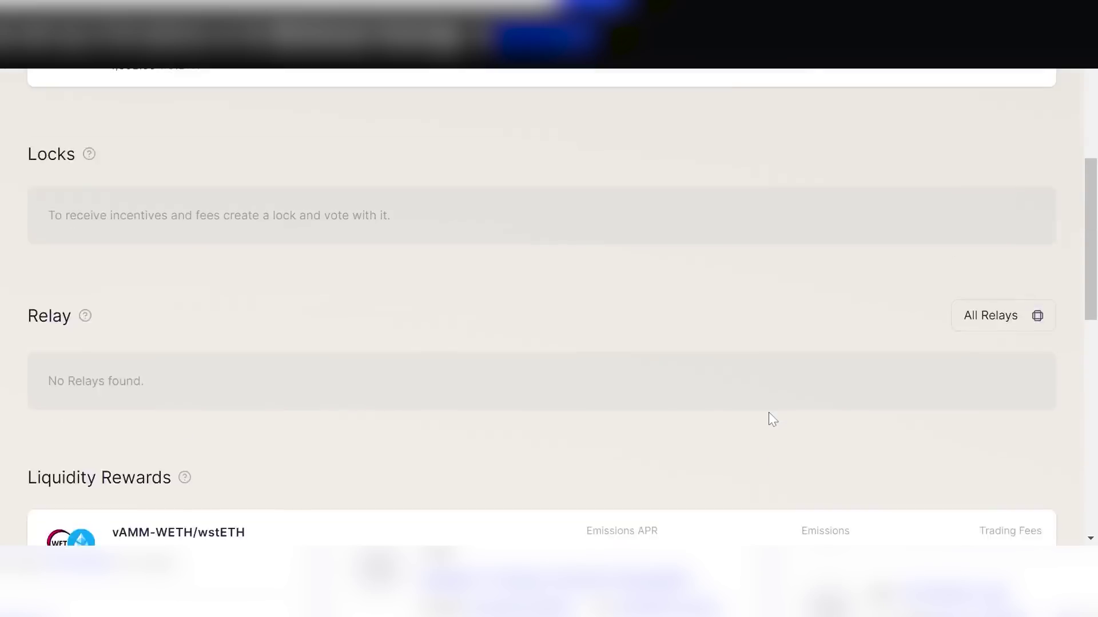